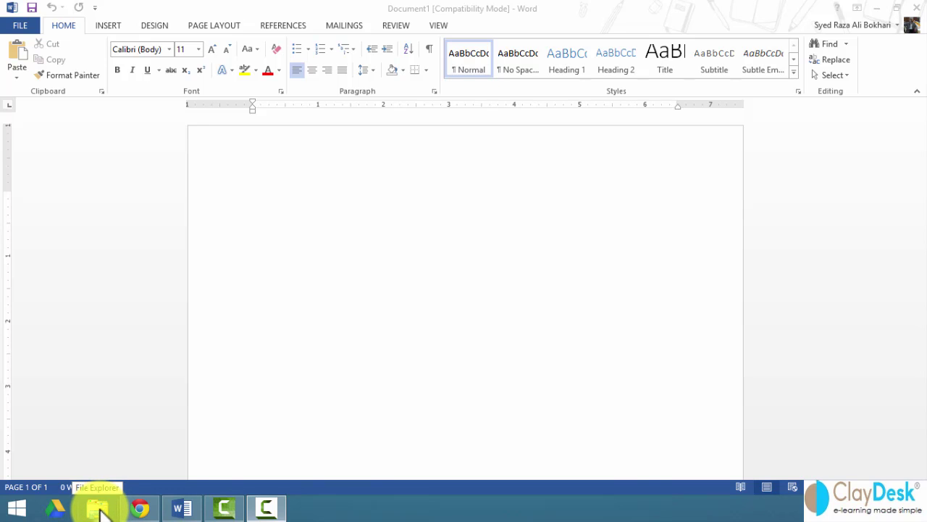
Switch to File Explorer and go to the previously visited AppData\Roaming\Microsoft\Templates location
left_click(101, 510)
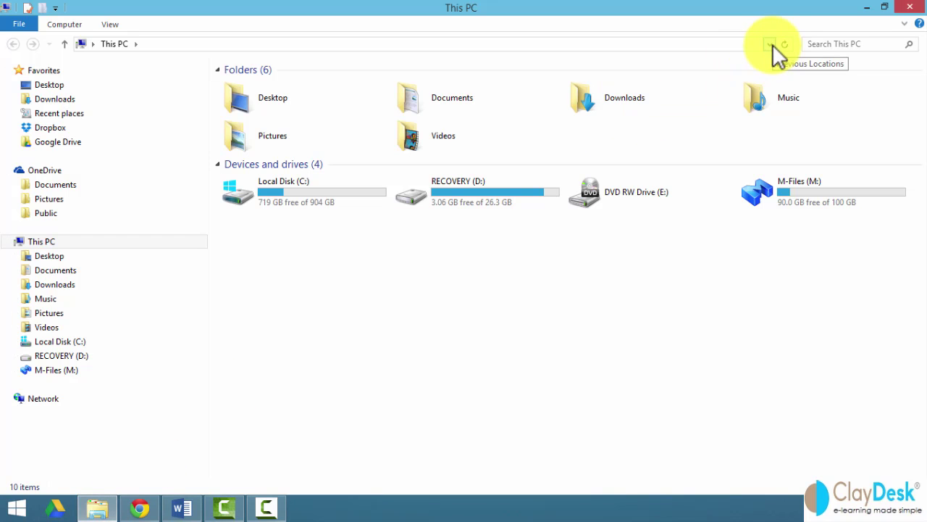
left_click(744, 43)
left_click(541, 44)
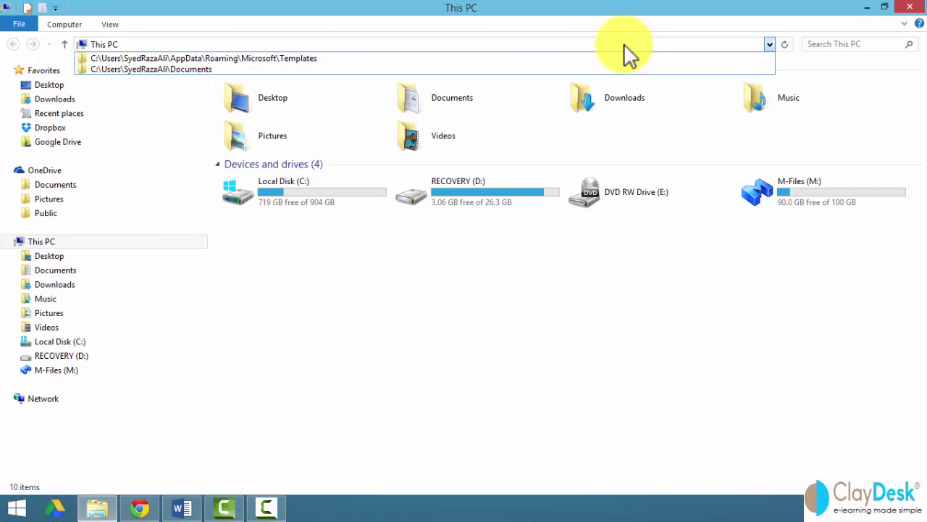
left_click(239, 56)
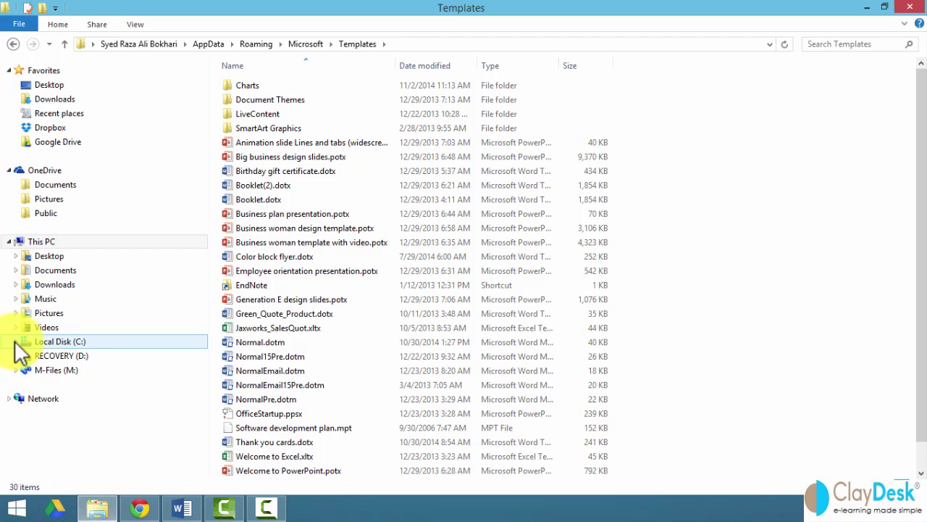
Open the AppData folder in the current profile under C:\Users and check the hidden items display setting
left_click(16, 341)
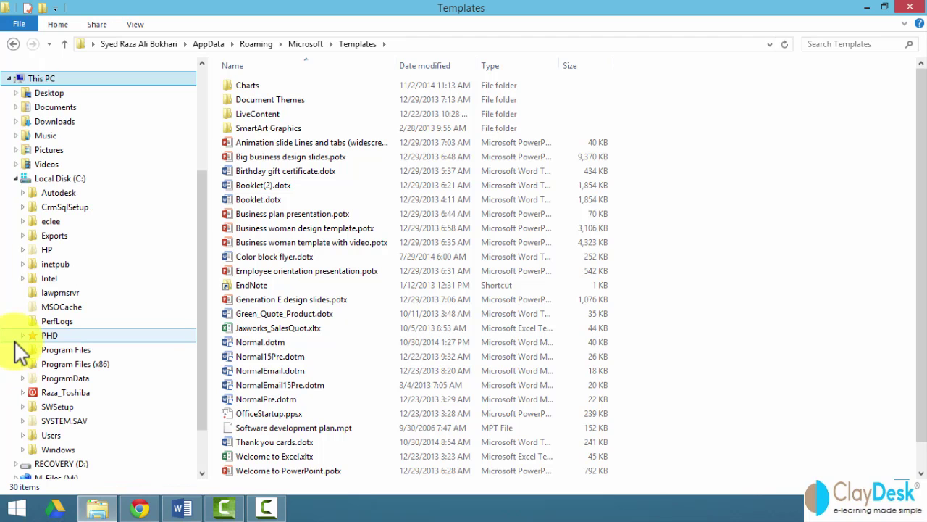
left_click(22, 435)
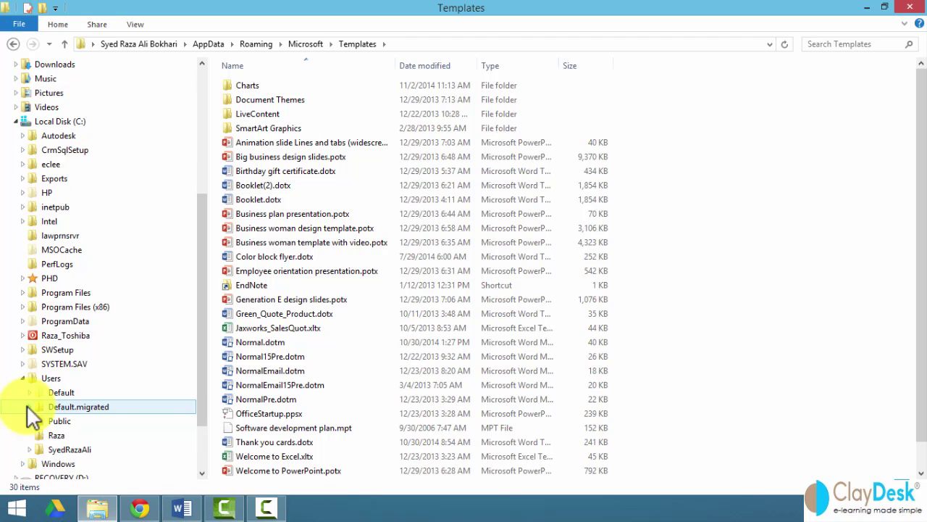
left_click(29, 449)
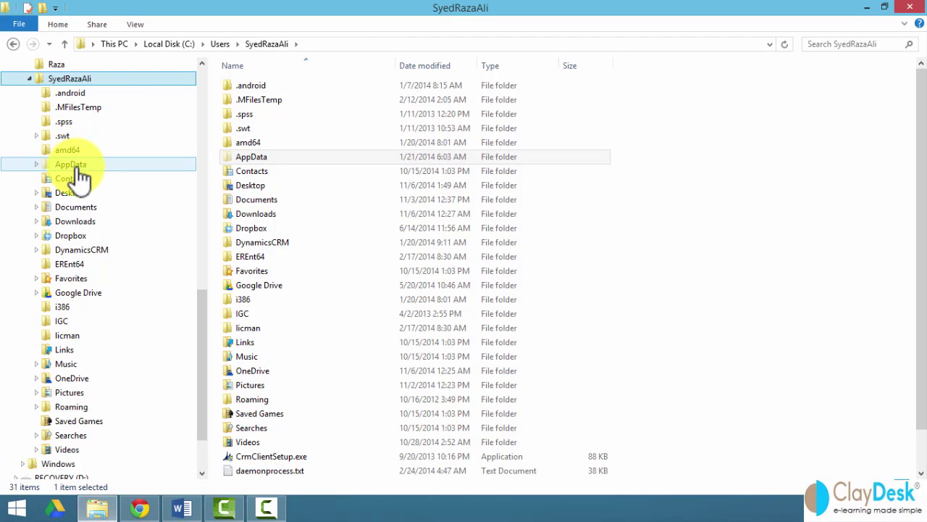
left_click(73, 165)
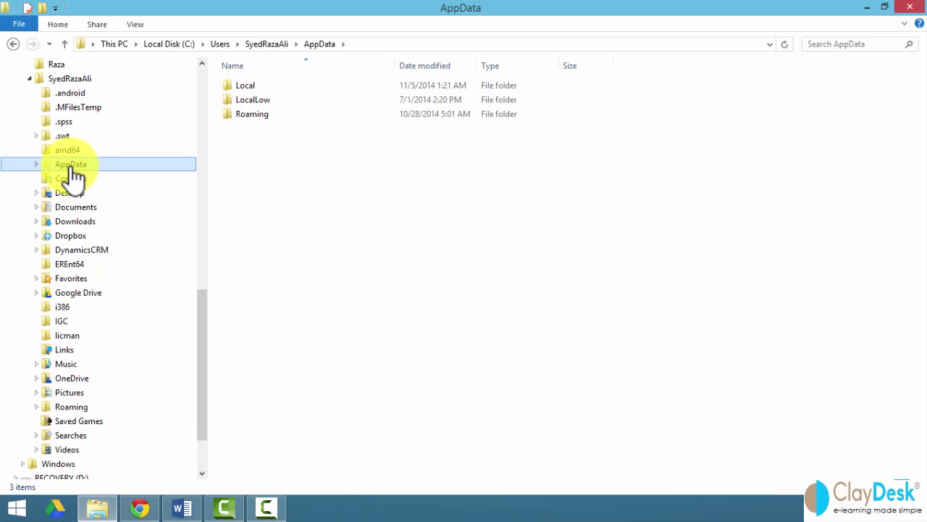
left_click(152, 23)
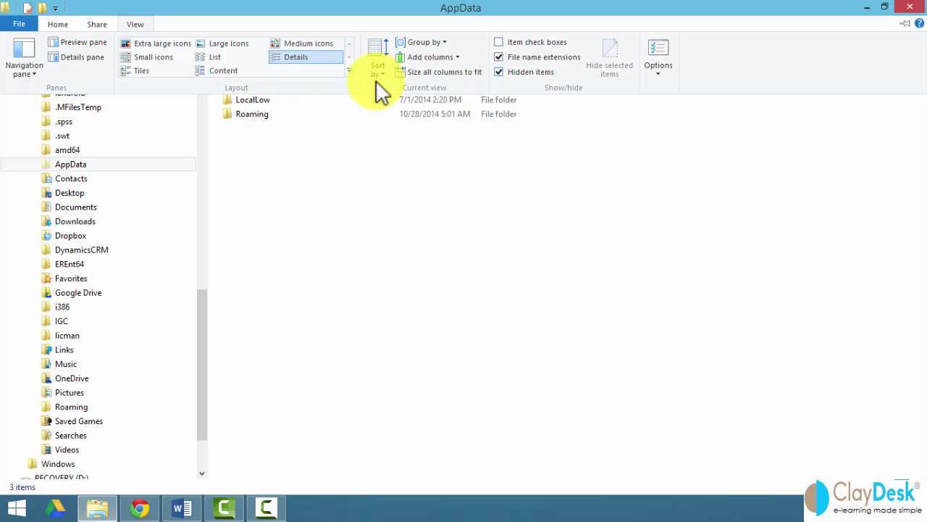
left_click(65, 166)
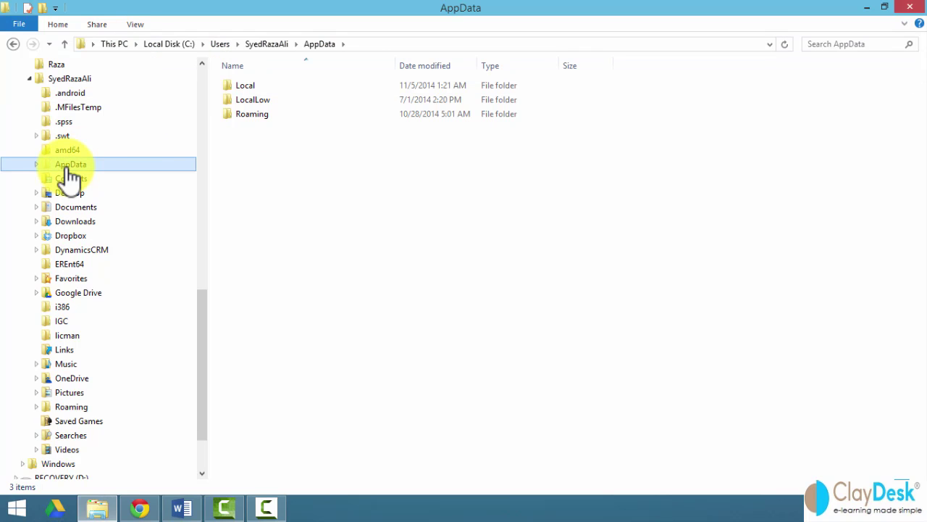
Expand AppData, Roaming and Microsoft in the folder tree and open the Templates folder
left_click(36, 164)
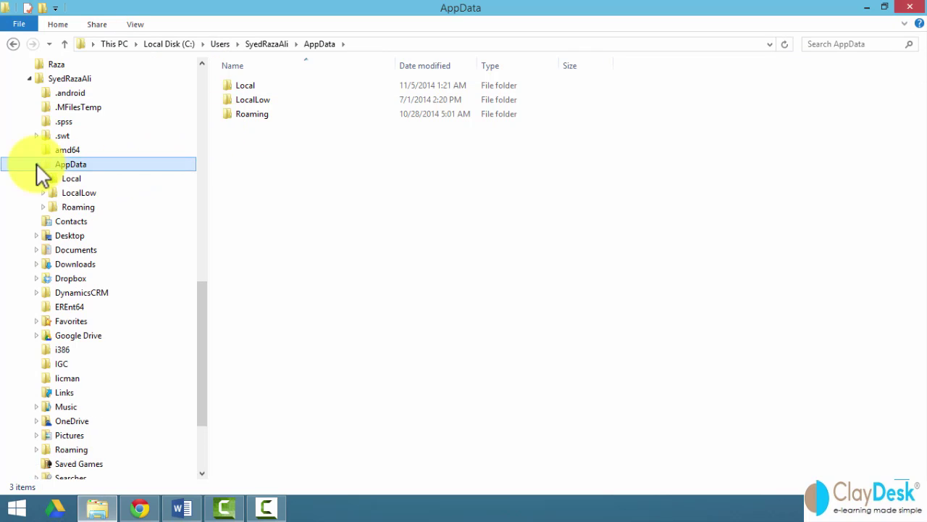
left_click(70, 208)
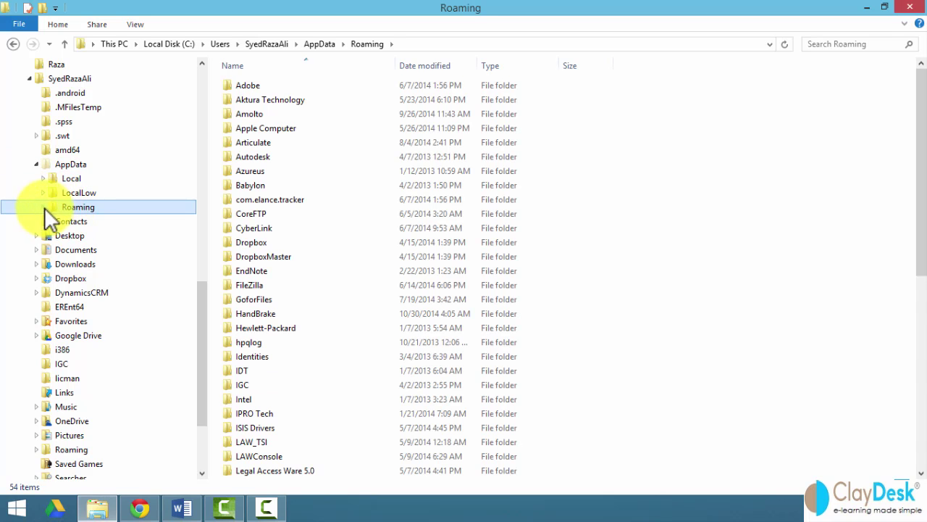
left_click(43, 207)
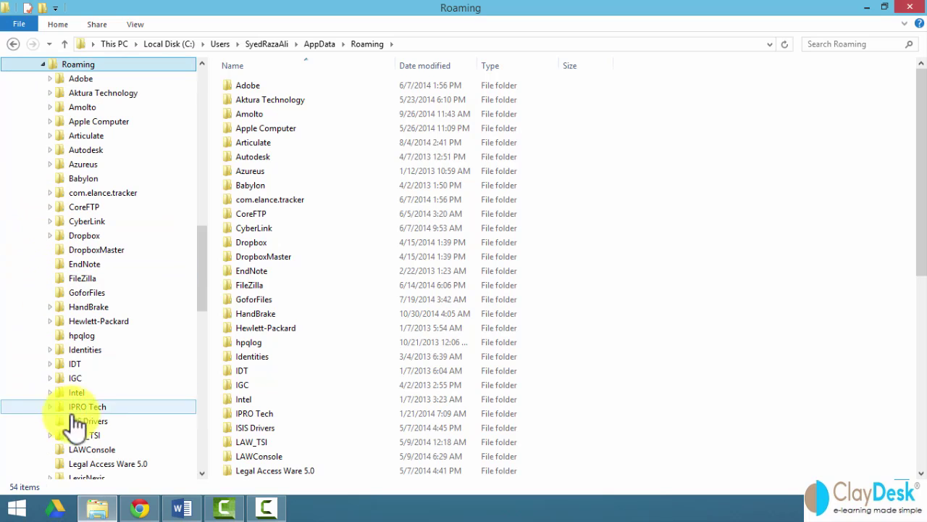
left_click_drag(202, 299, 196, 342)
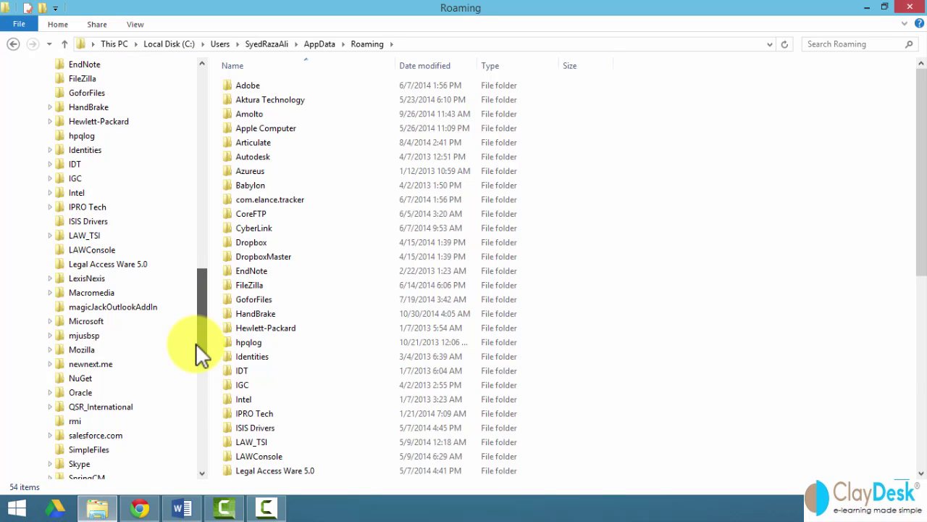
left_click(49, 321)
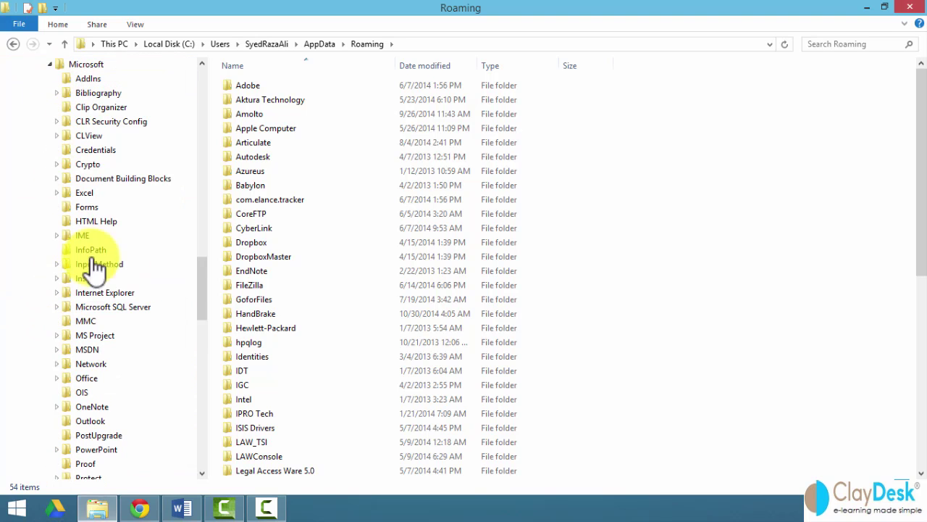
left_click_drag(203, 290, 199, 342)
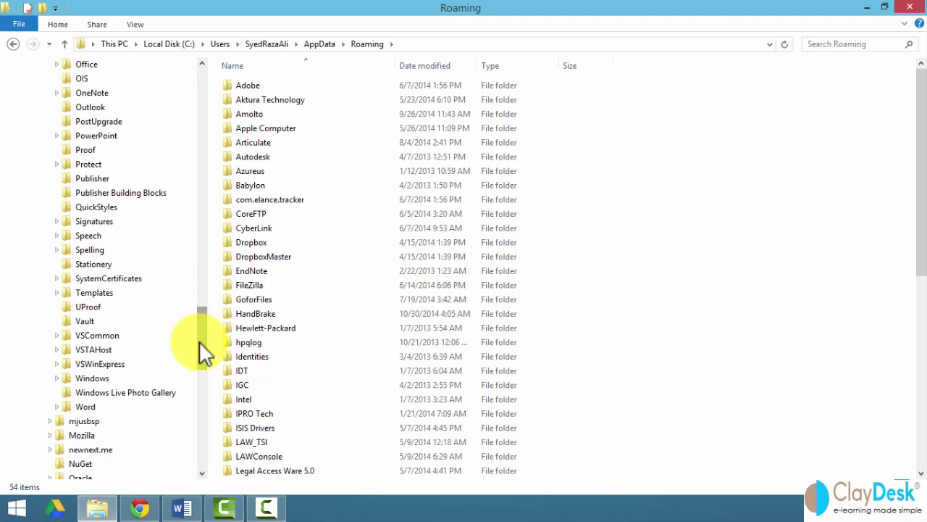
left_click(83, 293)
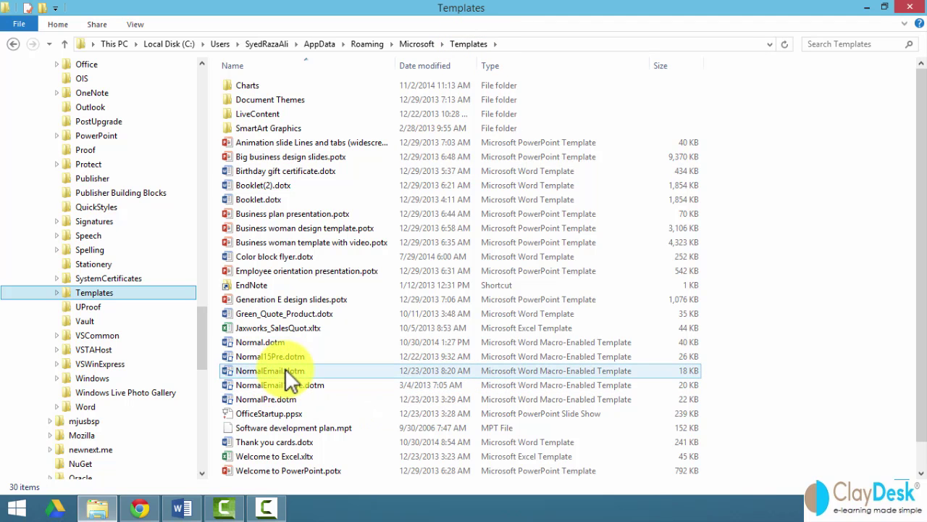
Compare the file types of the Normal.dotm and Booklet.dotx templates in the file list
left_click(258, 343)
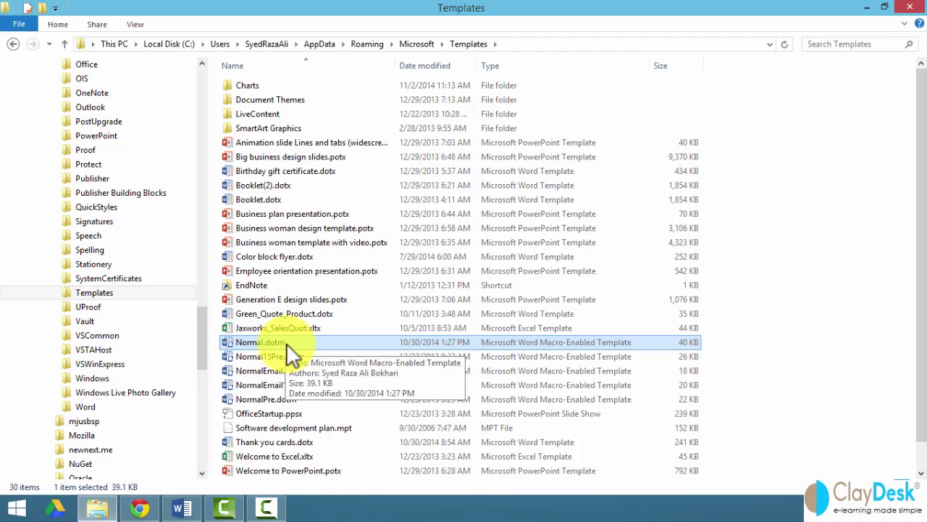
left_click(260, 200)
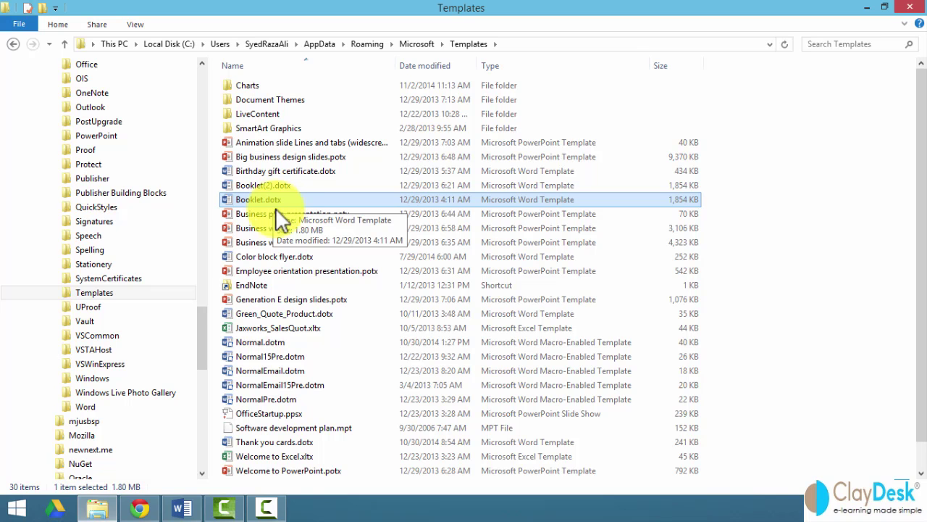
left_click(292, 342)
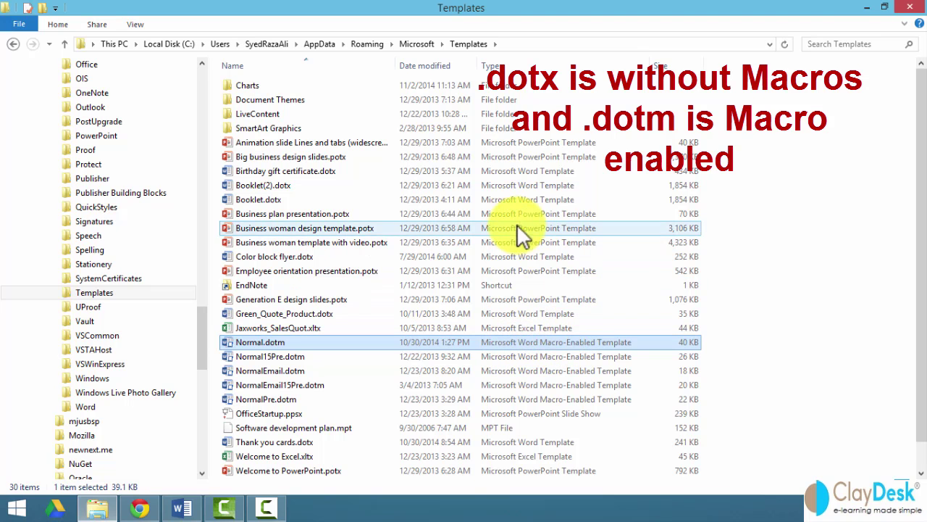
left_click(507, 200)
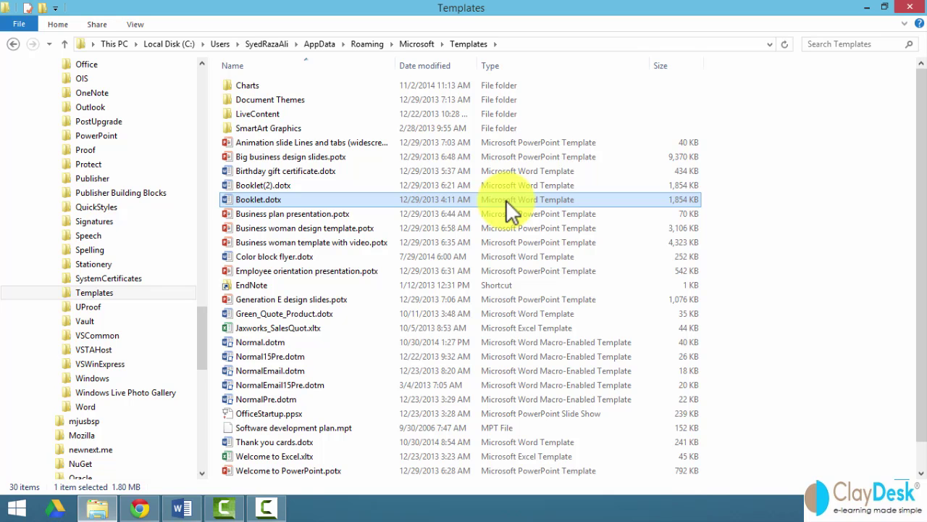
Create a new Word document from the Booklet.dotx template and look through its pages
double_click(252, 200)
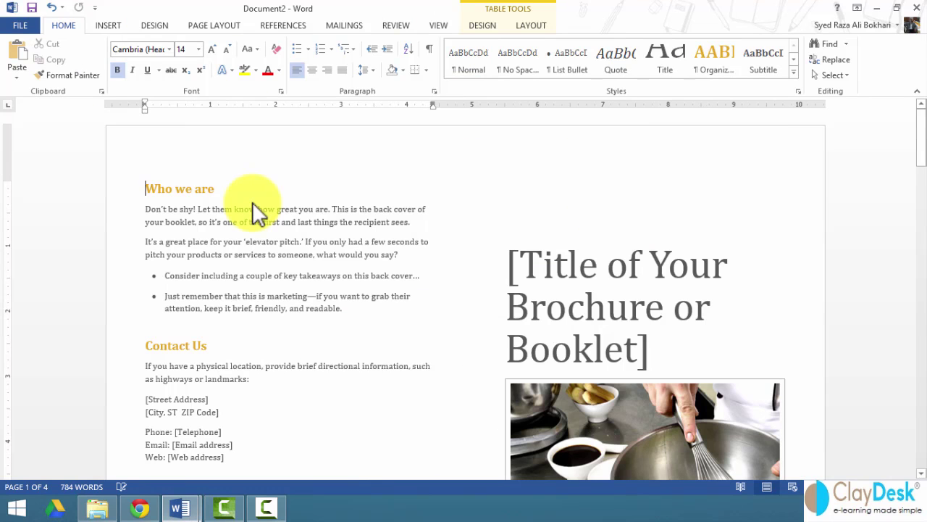
scroll(174, 326, "down", 1)
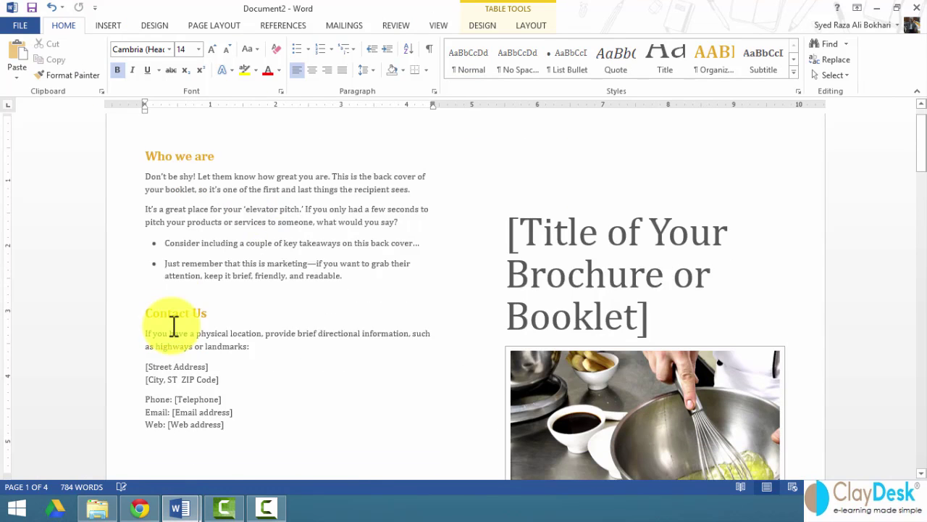
scroll(173, 326, "down", 8)
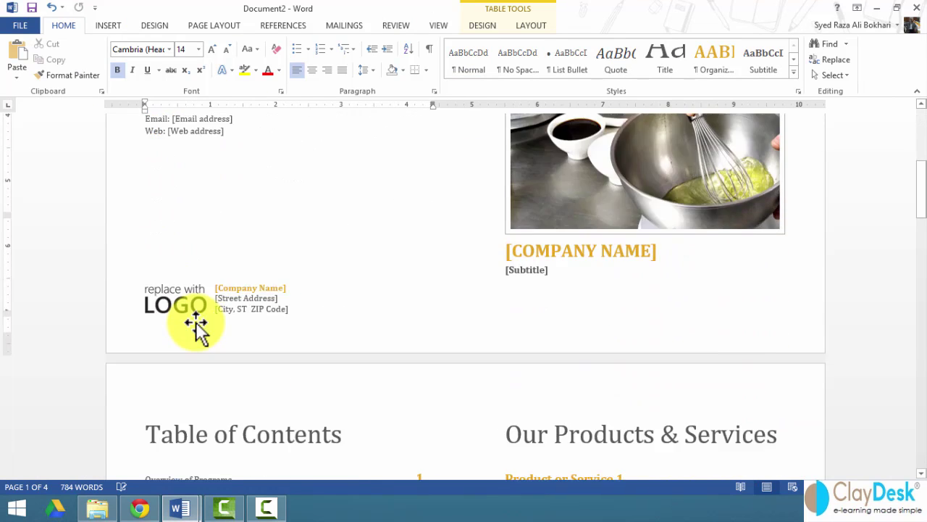
scroll(197, 323, "down", 6)
scroll(195, 320, "up", 3)
scroll(196, 323, "up", 12)
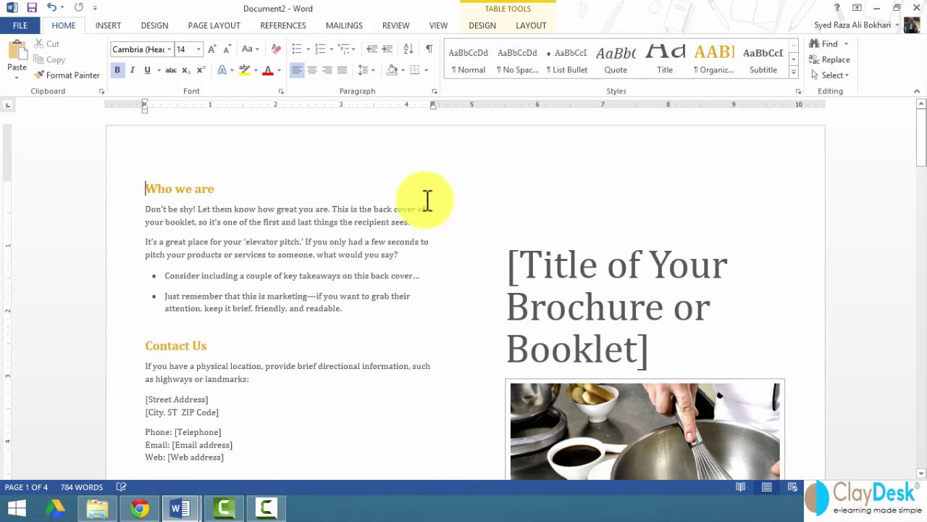
scroll(627, 395, "down", 2)
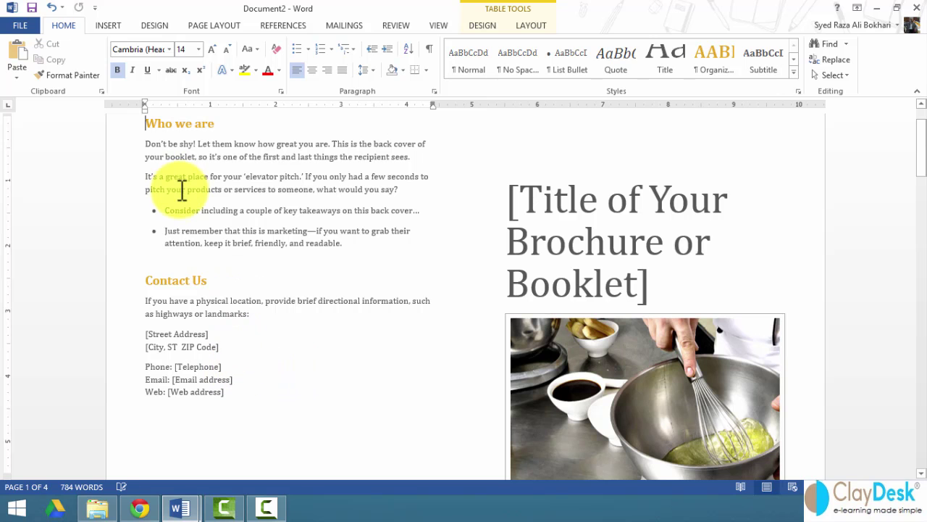
scroll(240, 309, "up", 2)
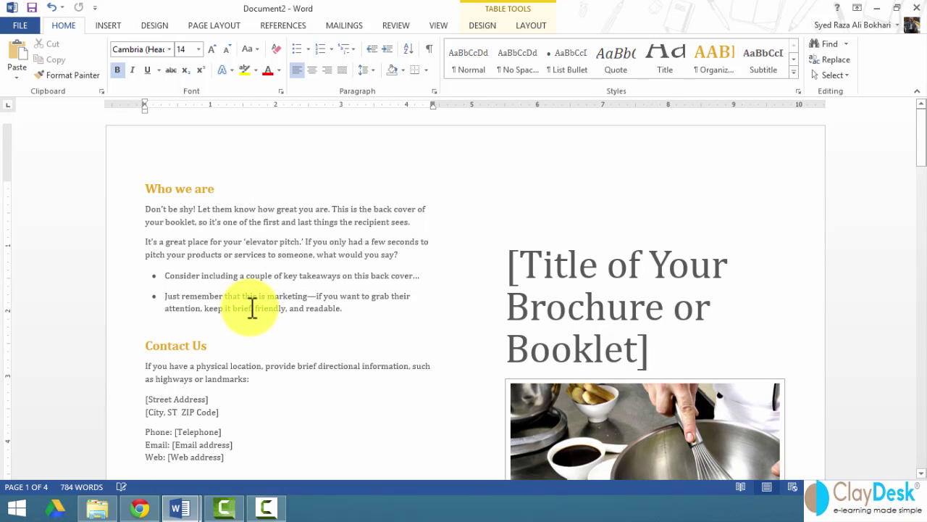
Replace the cover's title placeholder with "ClayDesk Brochure"
left_click(606, 282)
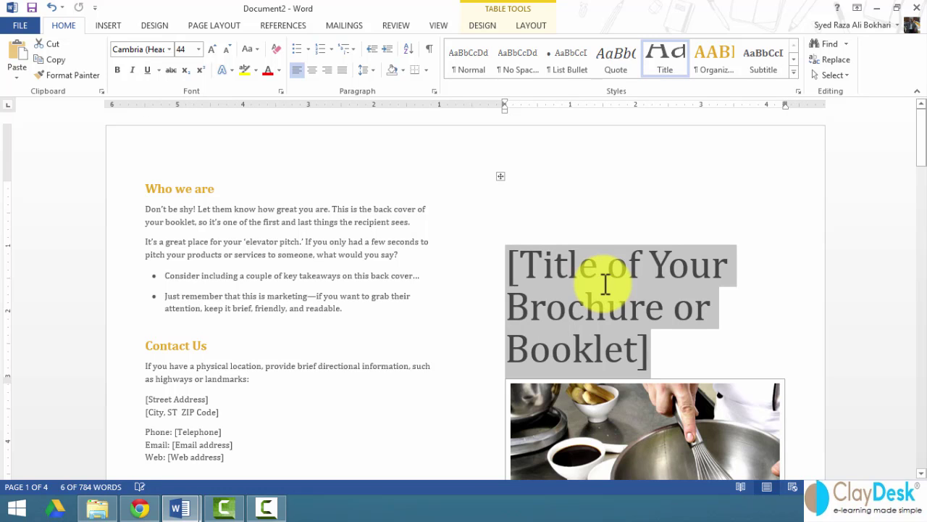
type("ClayDesk")
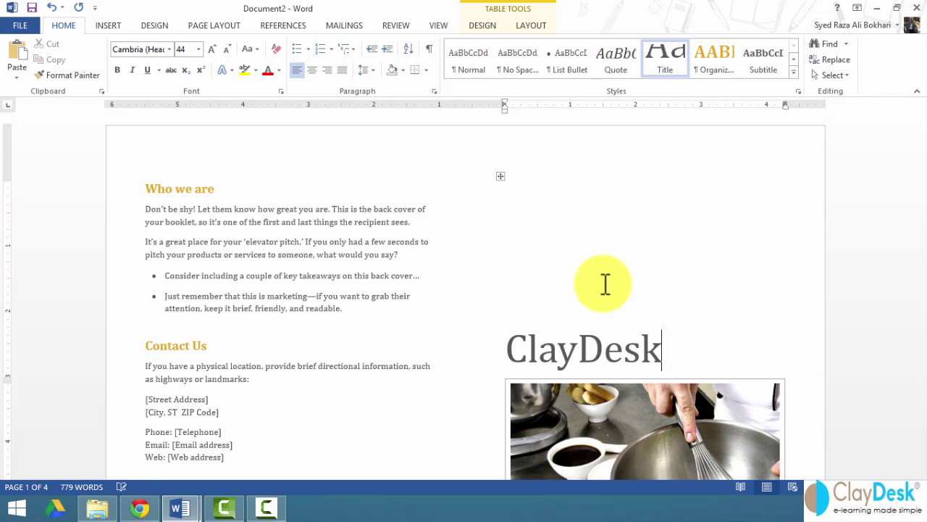
type(" Brochure")
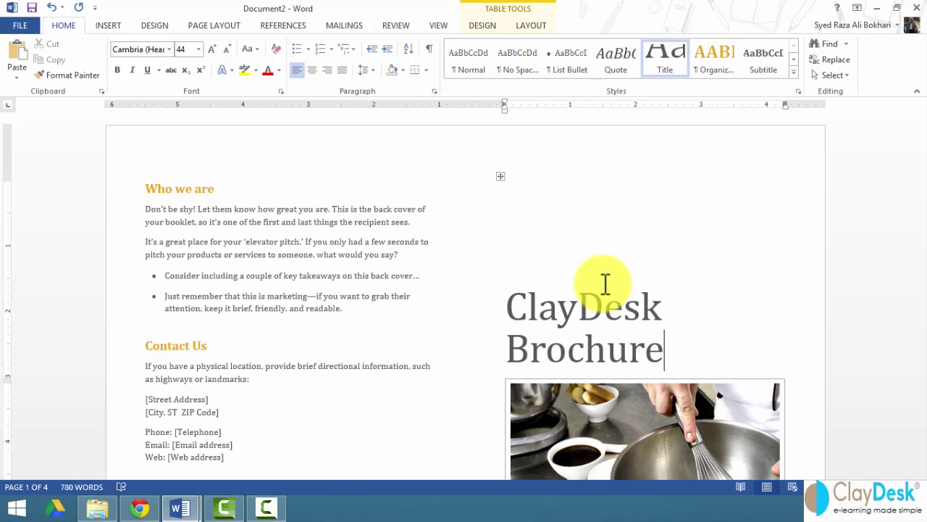
Set the paragraphs and bullets under the "Who we are" heading to the Times New Roman font
left_click(269, 275)
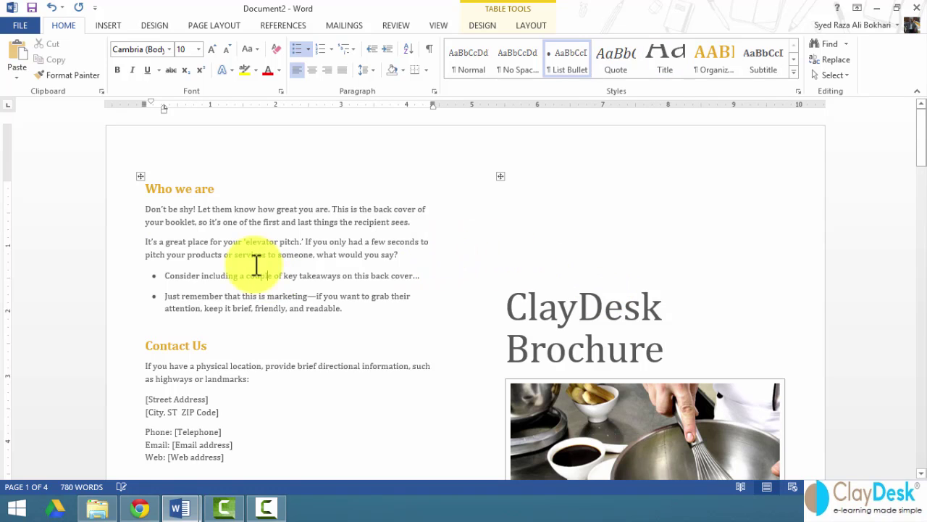
left_click(157, 211)
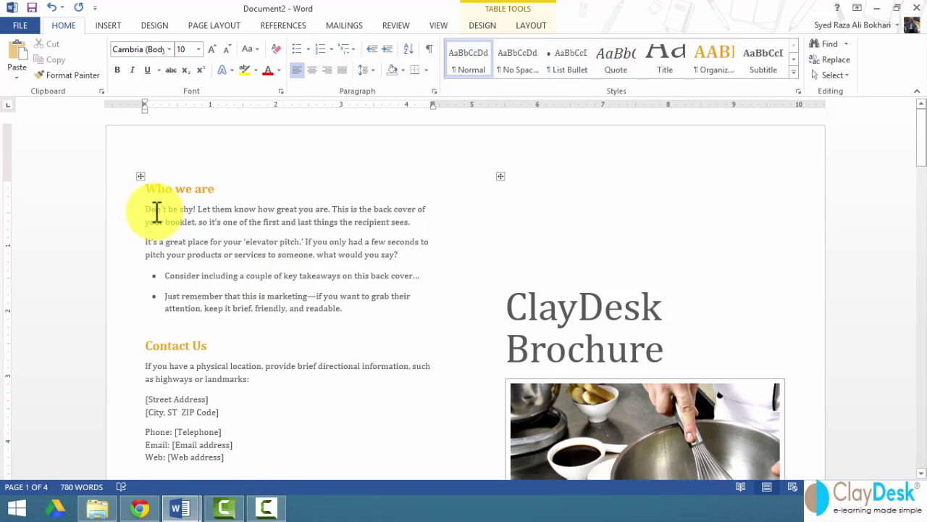
left_click_drag(149, 212, 380, 313)
left_click(168, 49)
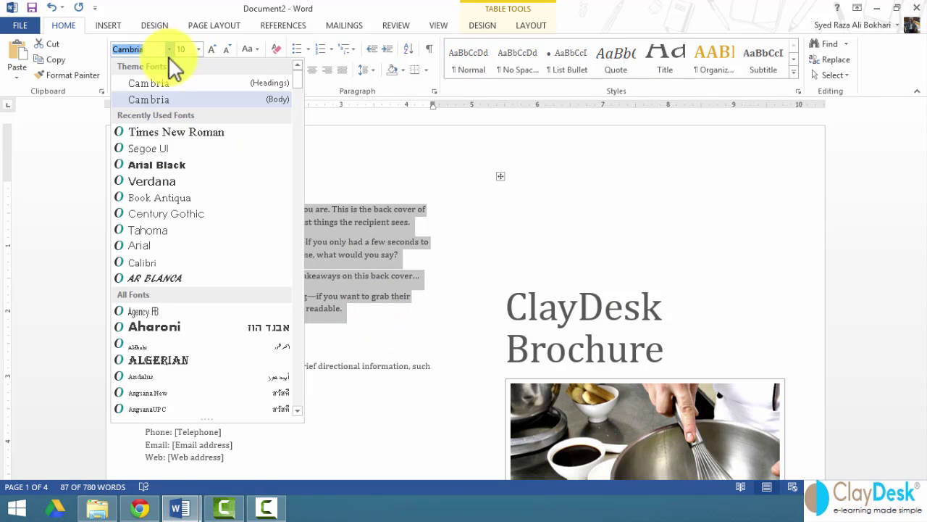
left_click(168, 132)
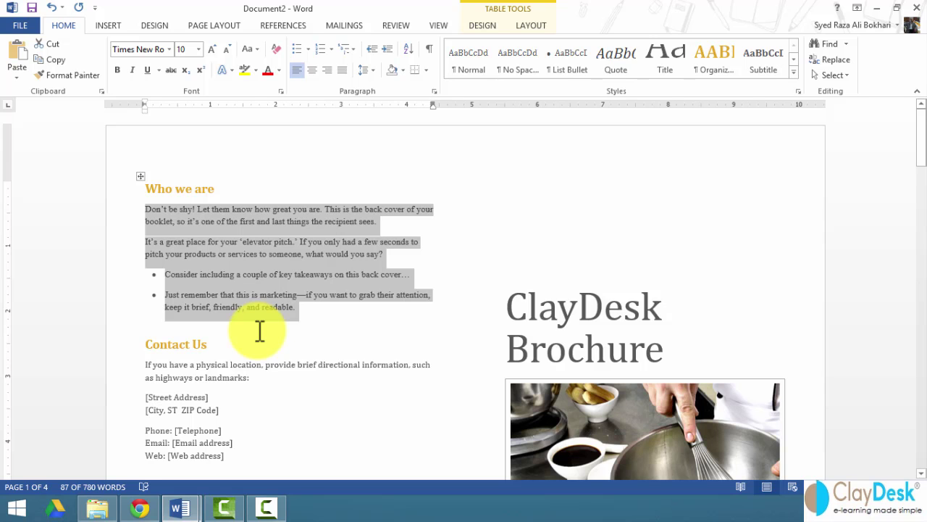
left_click(313, 190)
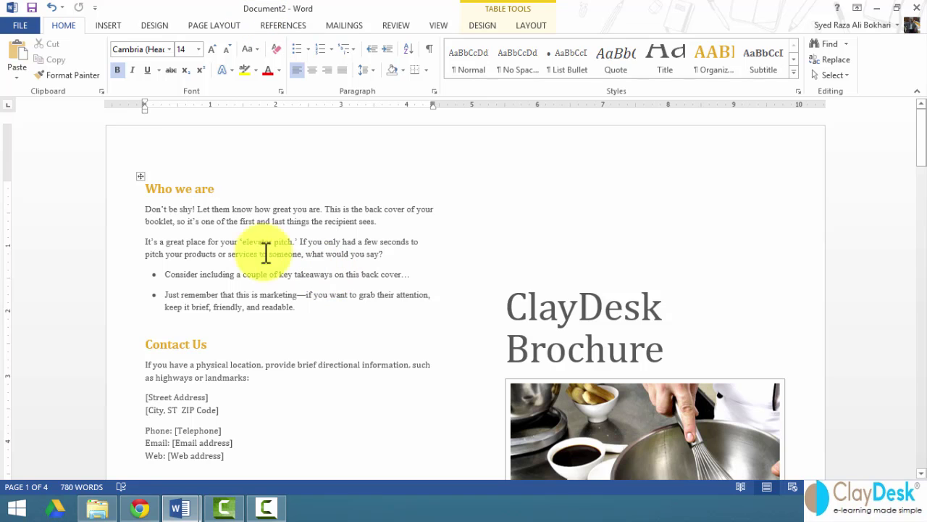
Save the document to the Desktop as a Word Template (*.dotx) named "ClayDesk Brochure"
left_click(27, 26)
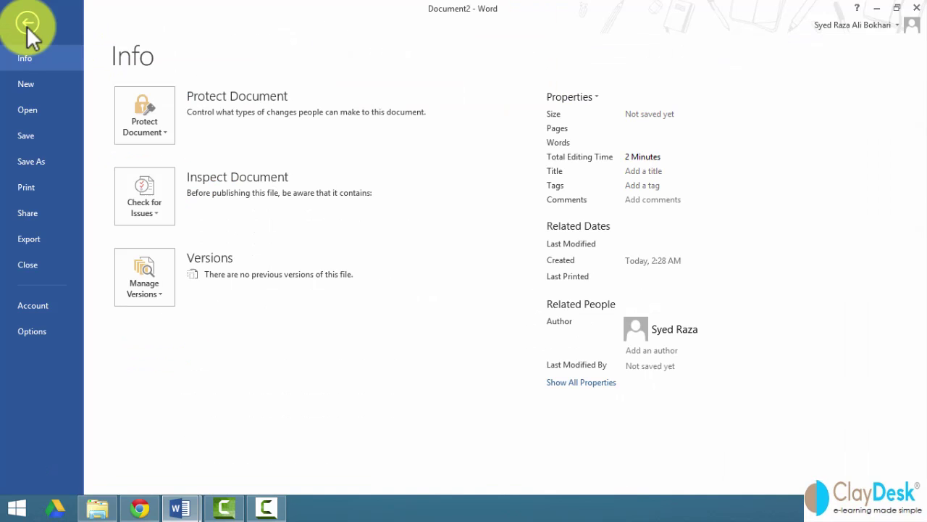
left_click(31, 162)
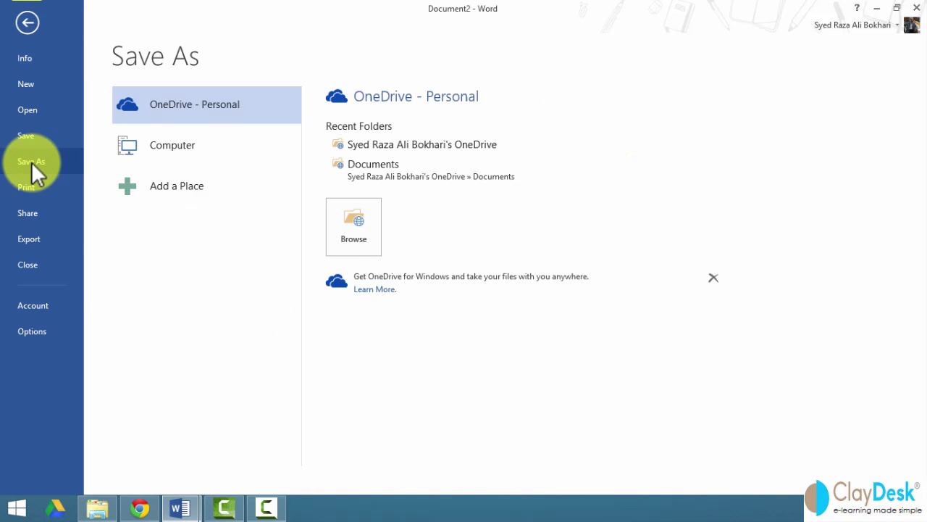
left_click(167, 147)
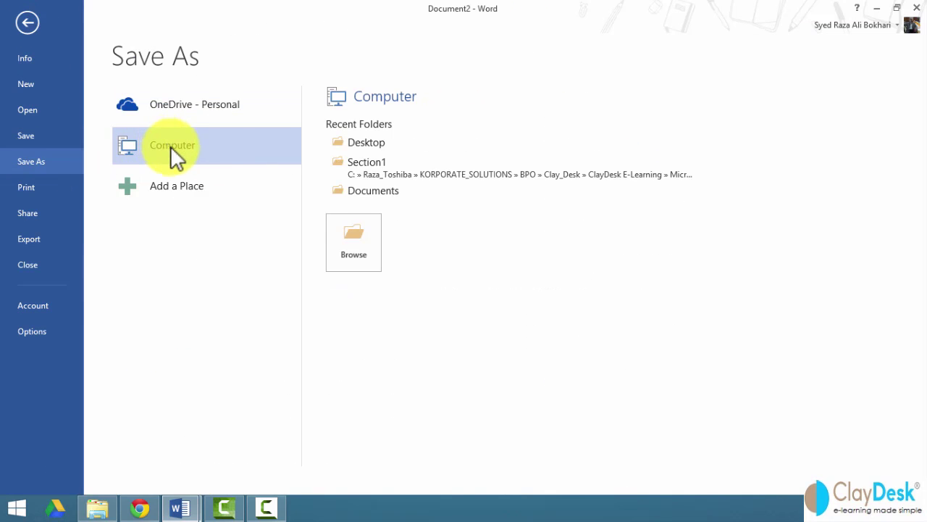
left_click(362, 145)
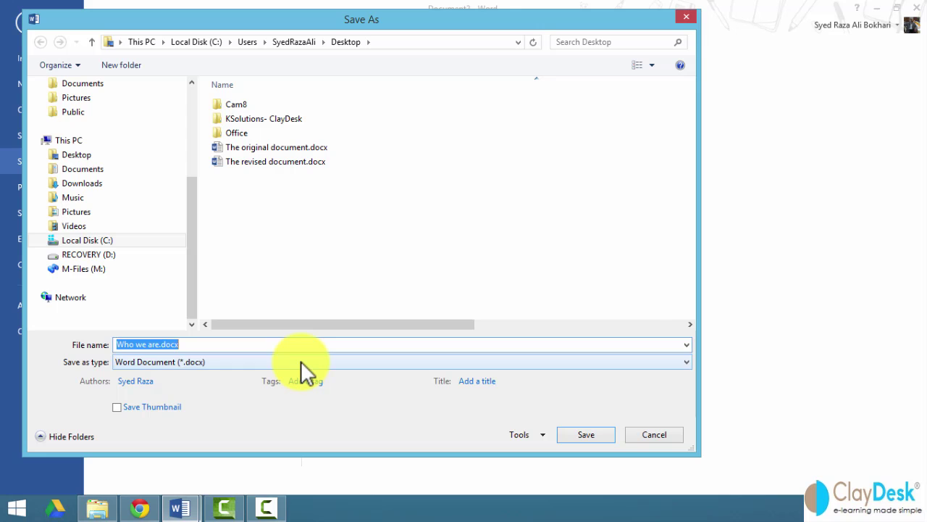
type("ClayDesk Brochure")
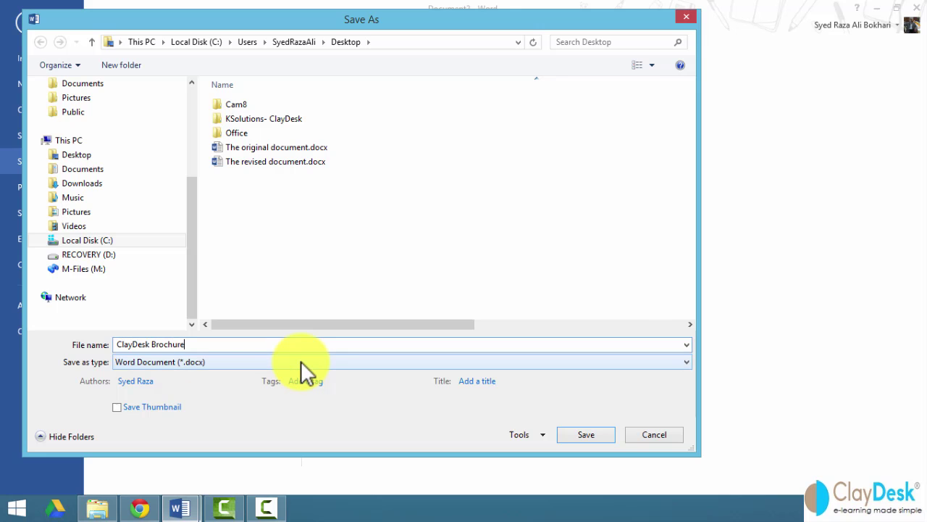
left_click(235, 361)
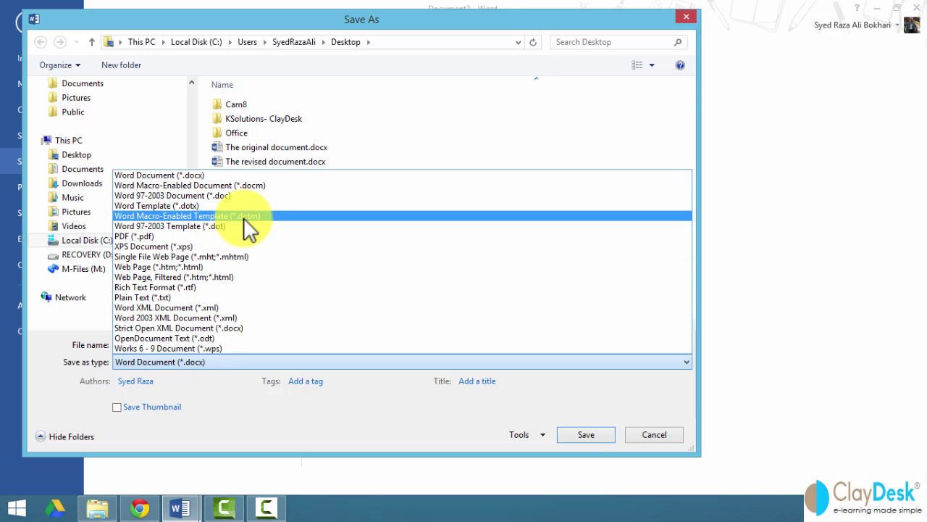
left_click(191, 205)
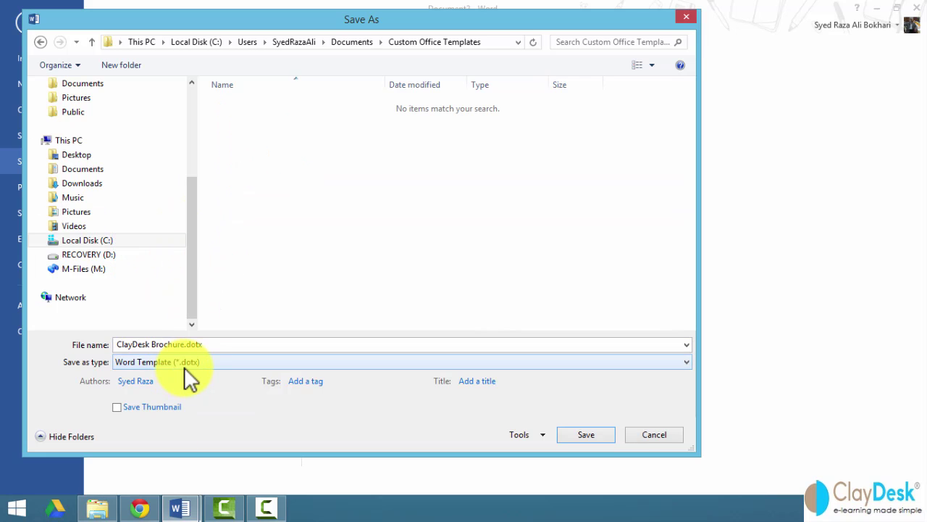
left_click(78, 155)
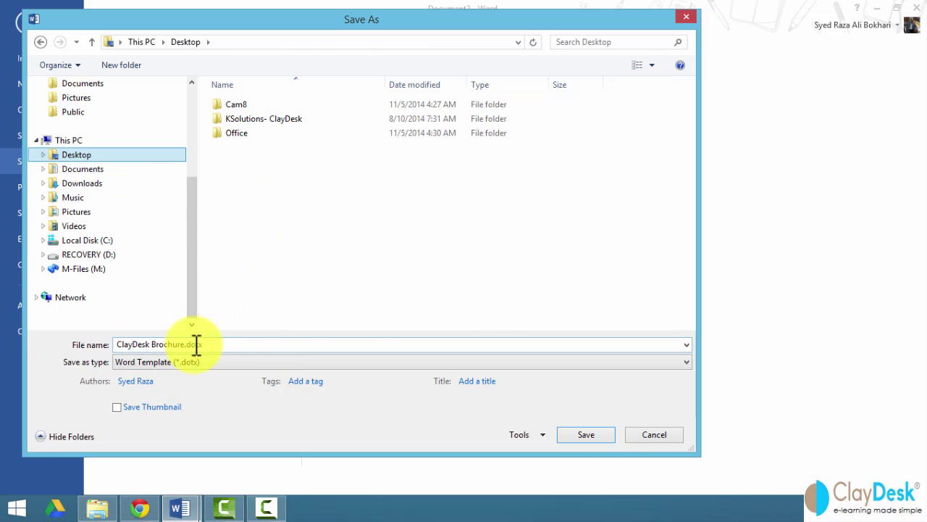
left_click(595, 433)
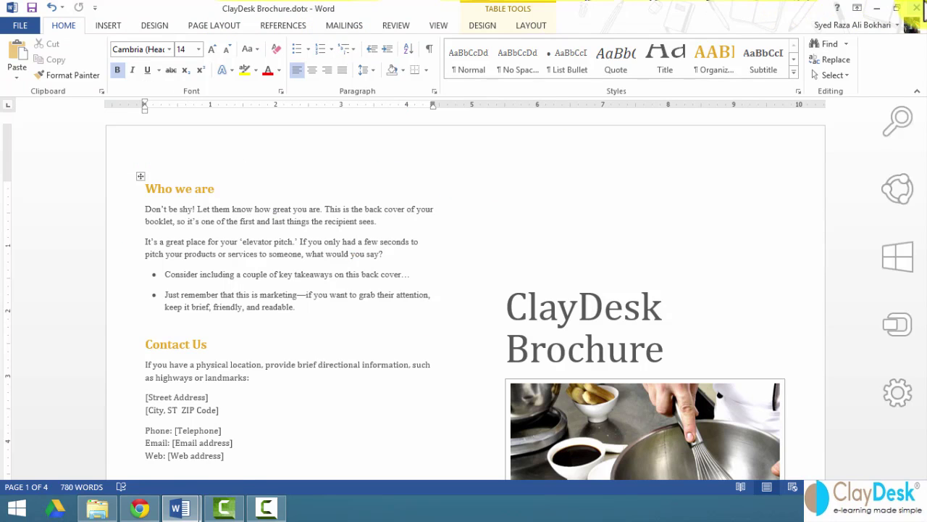
Close the saved brochure template and clear the remaining Word and Templates folder windows off the desktop
left_click(917, 7)
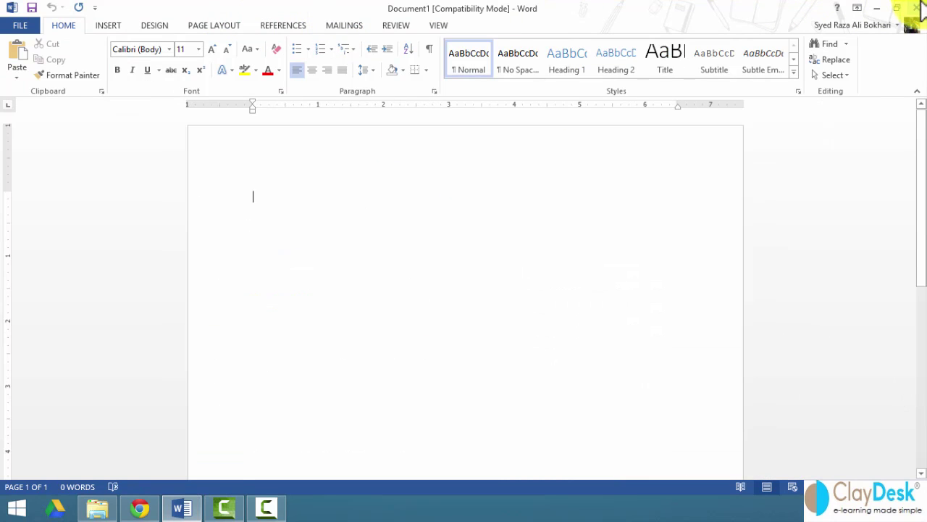
left_click(917, 7)
left_click(879, 9)
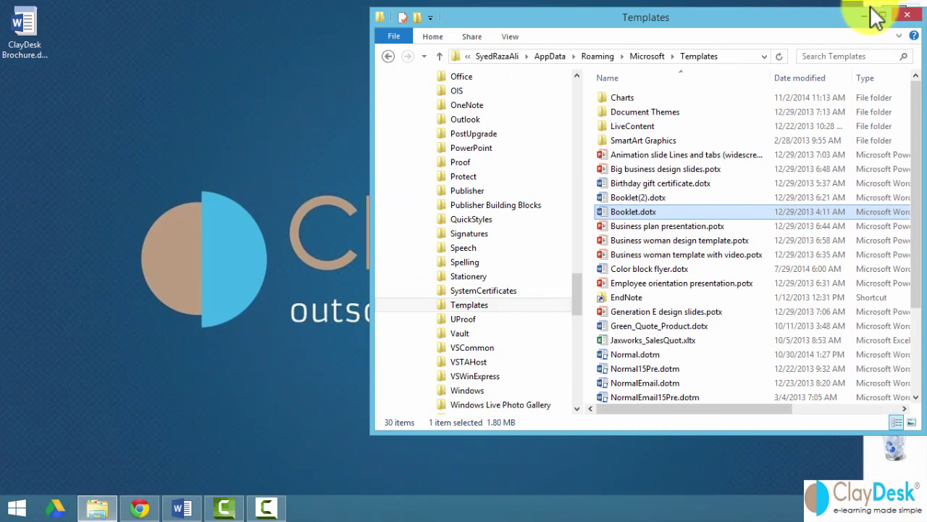
left_click(851, 9)
Create a new document from the ClayDesk Brochure template on the desktop and place the cursor in the first paragraph under "Who we are"
left_click(21, 43)
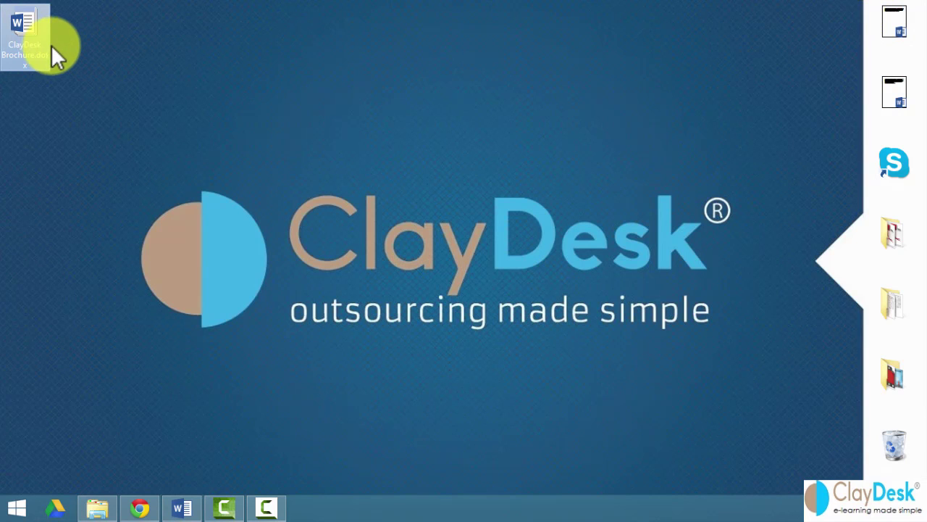
double_click(25, 37)
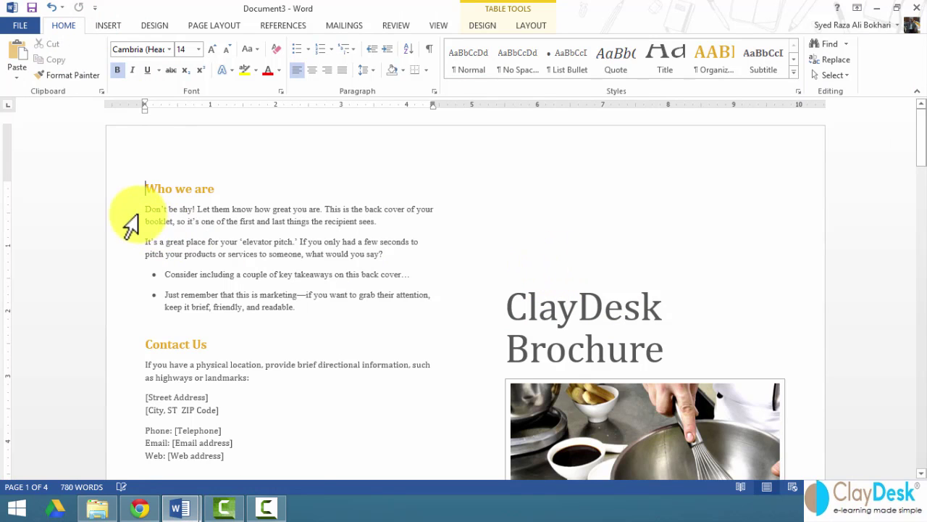
left_click(168, 216)
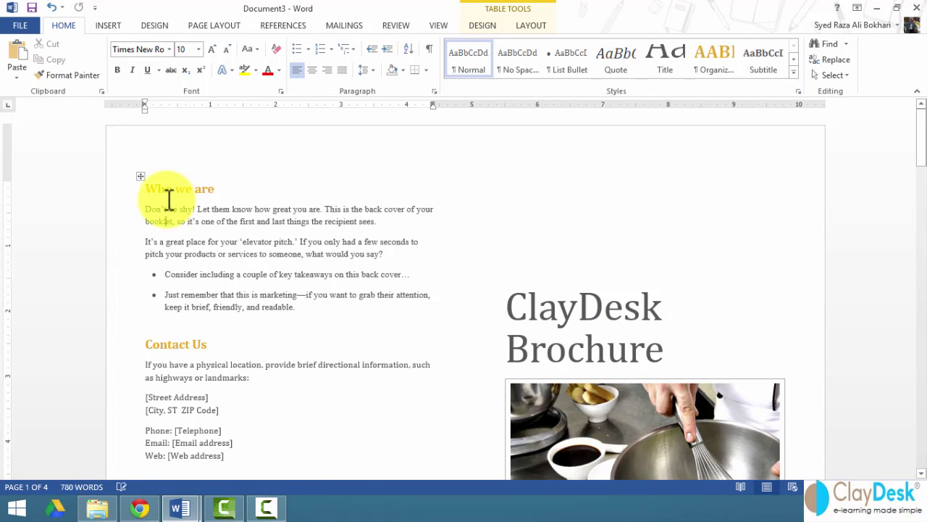